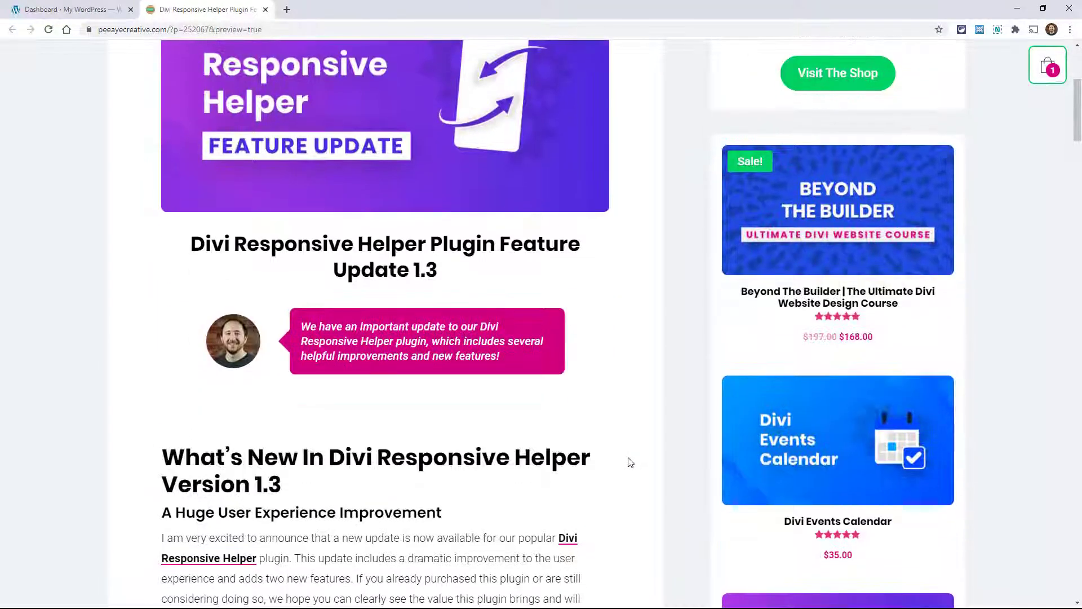
Step: Scroll the Divi Responsive Helper 1.3 post past the intro and video to '#1. Improvements'
scroll(630, 461, down, 4)
scroll(630, 467, down, 2)
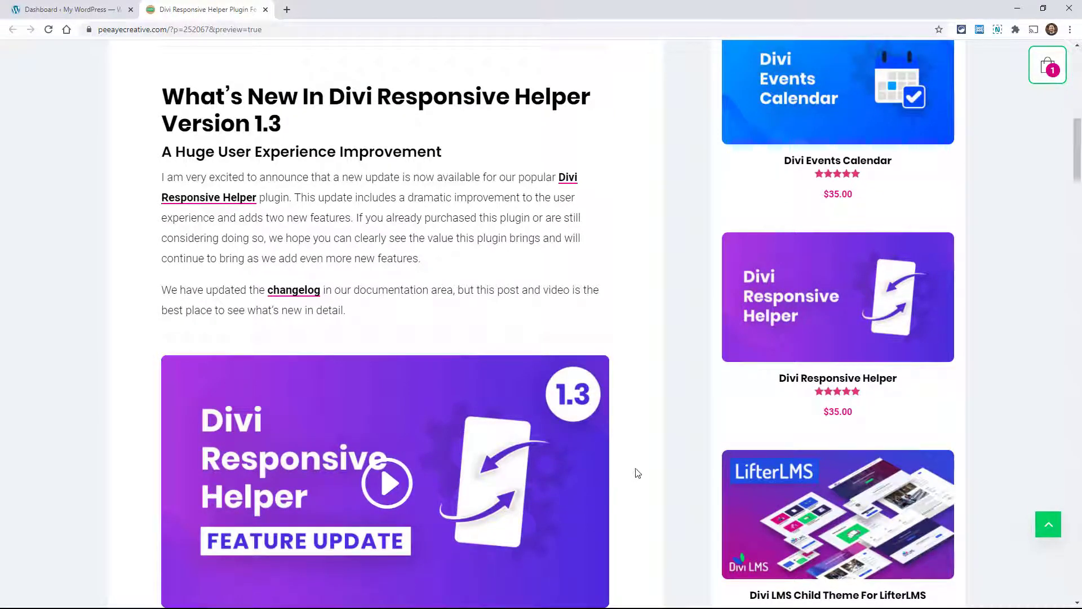
scroll(660, 502, down, 2)
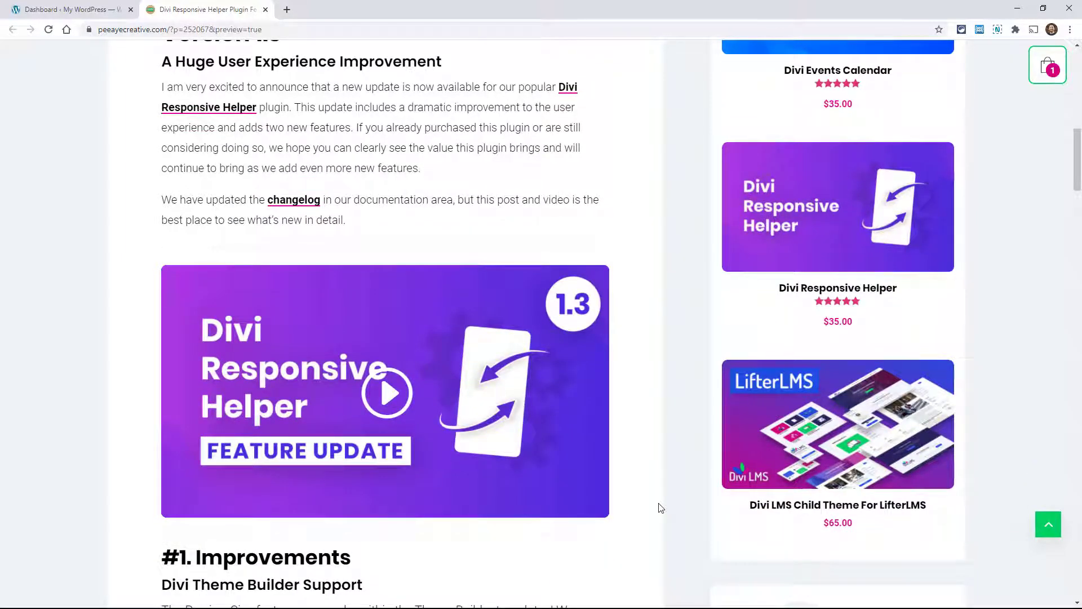
scroll(661, 507, down, 6)
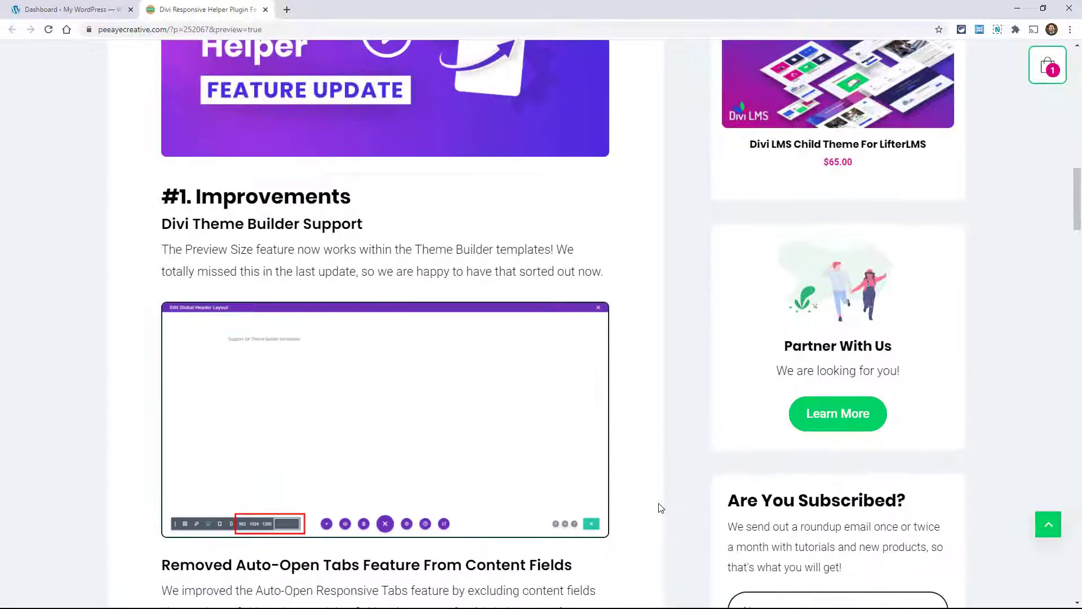
Step: Scroll on past 'Removed Auto-Open Tabs Feature' to the '#2. New Features' heading
scroll(660, 508, down, 2)
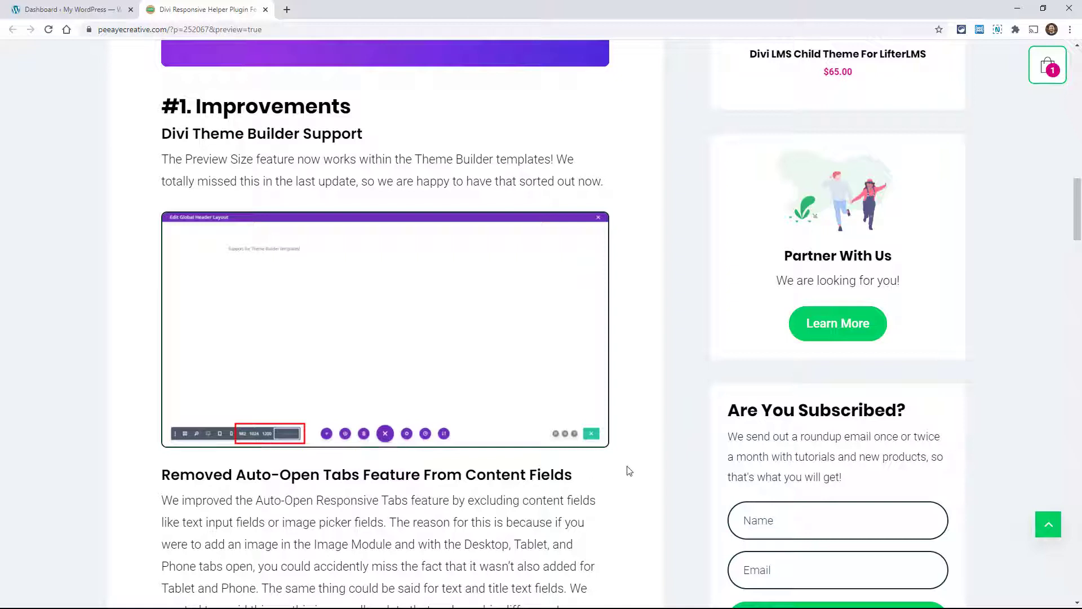
scroll(642, 471, down, 4)
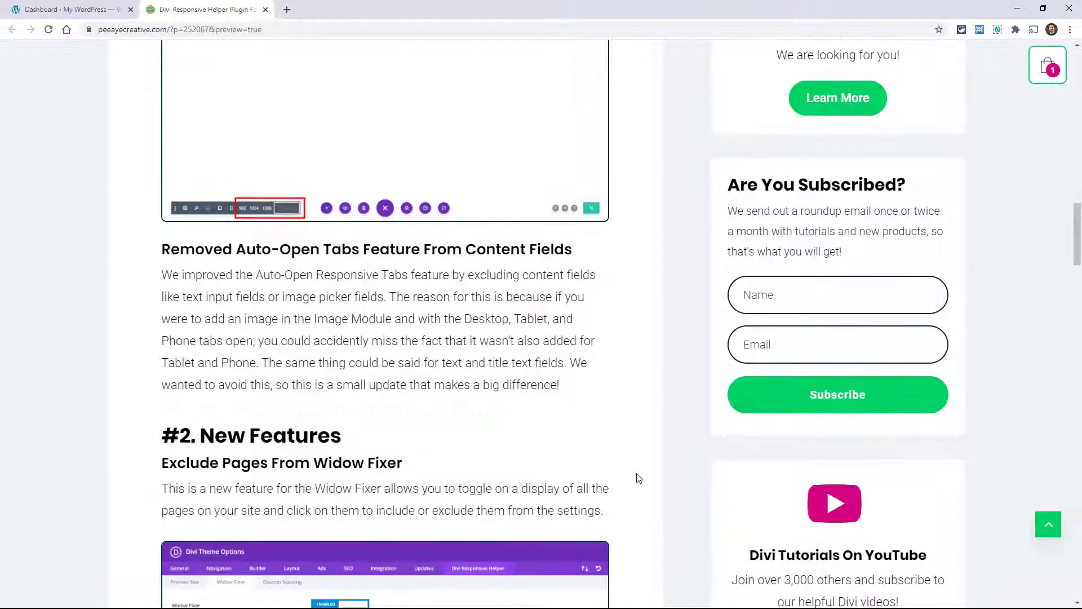
Step: Read the 'Exclude Pages From Widow Fixer' explanation down to the Separate Column Stacking heading
scroll(626, 476, up, 1)
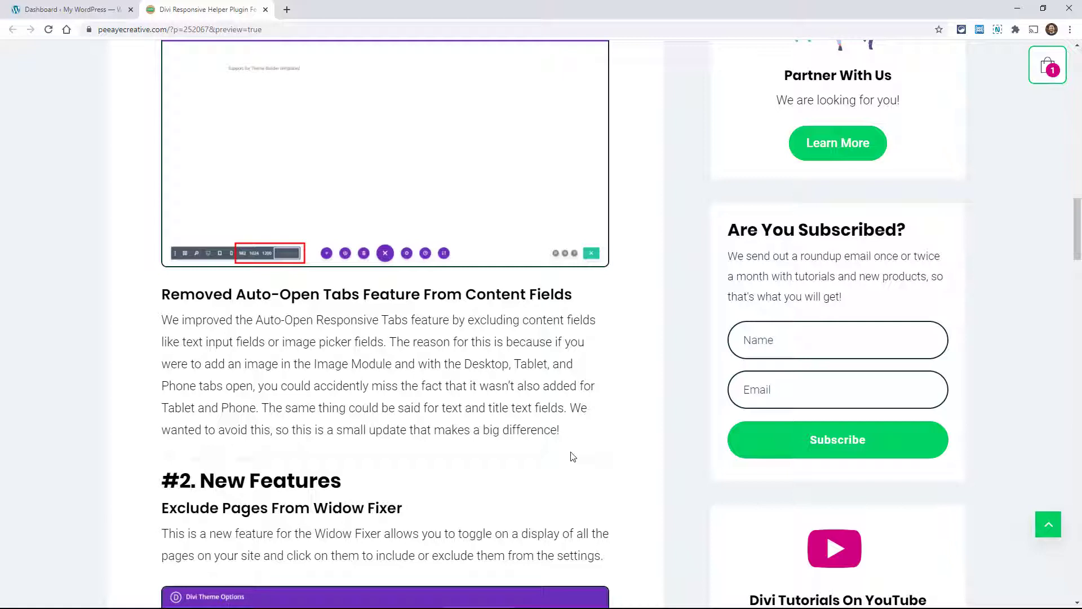
scroll(573, 456, down, 7)
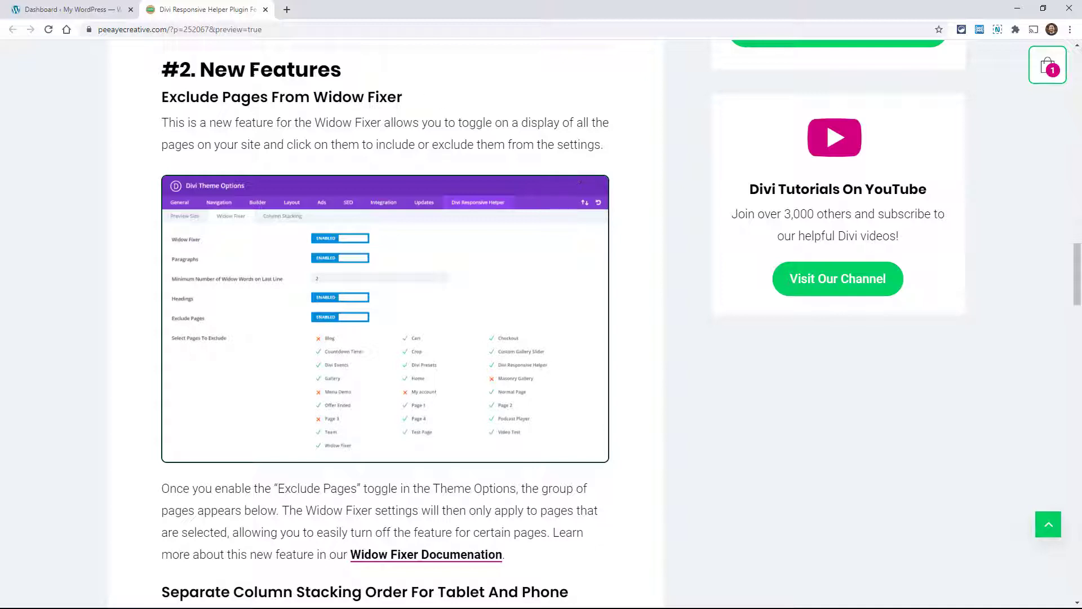
Step: In Divi Theme Options > Divi Responsive Helper > Widow Fixer, enable Widow Fixer for paragraphs
click(74, 9)
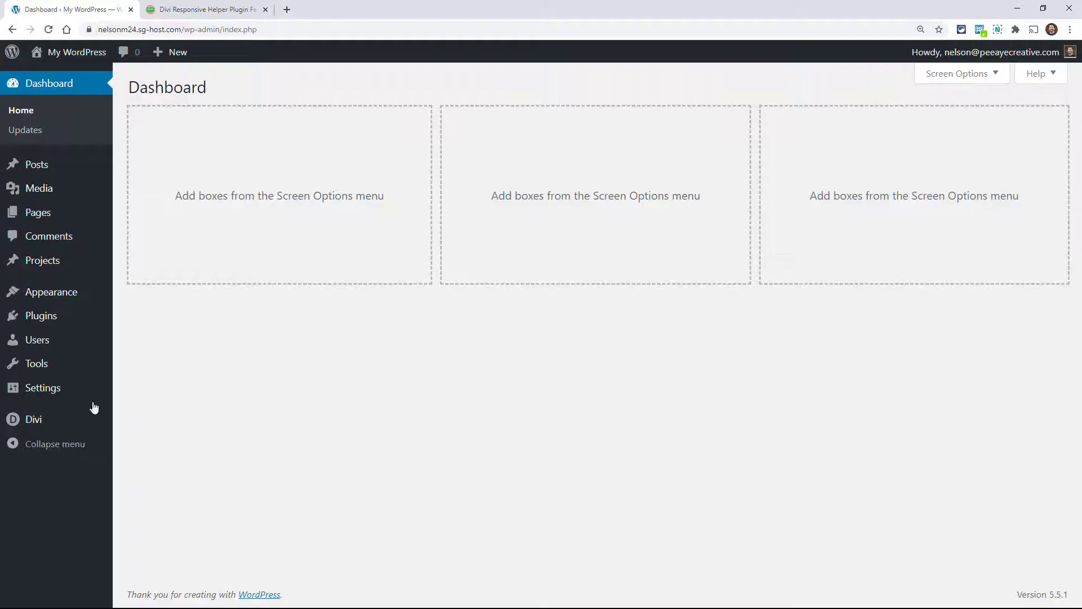
mouse_move(35, 426)
click(149, 424)
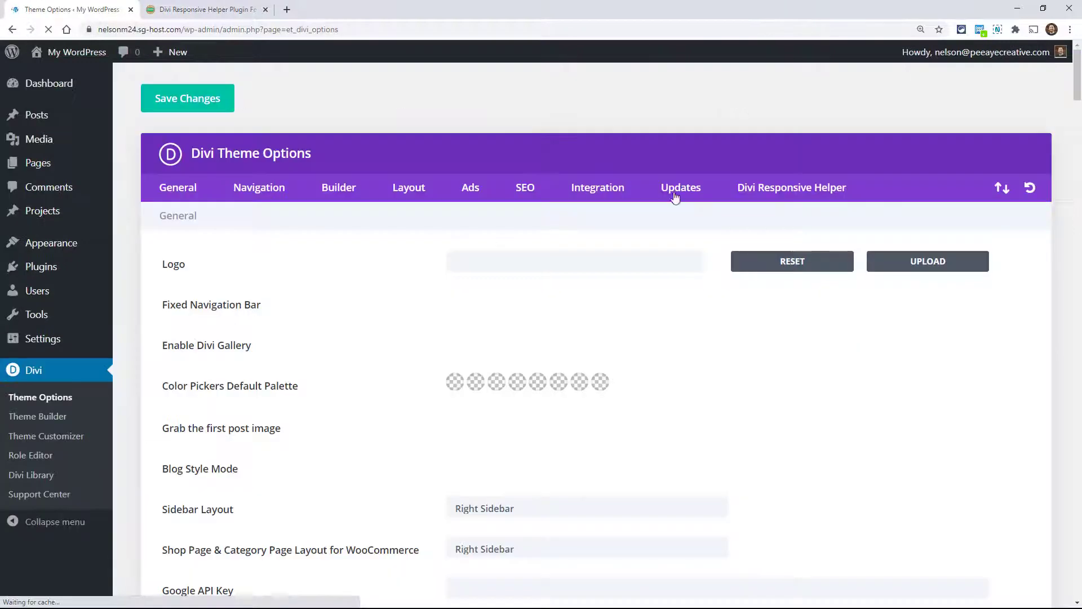
click(746, 189)
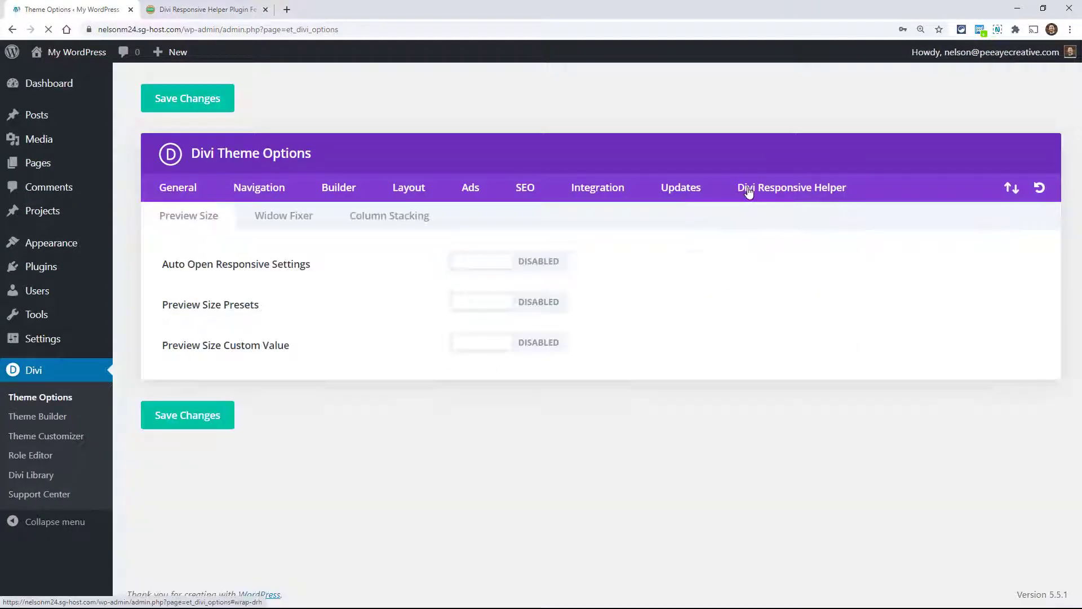
click(266, 218)
click(492, 265)
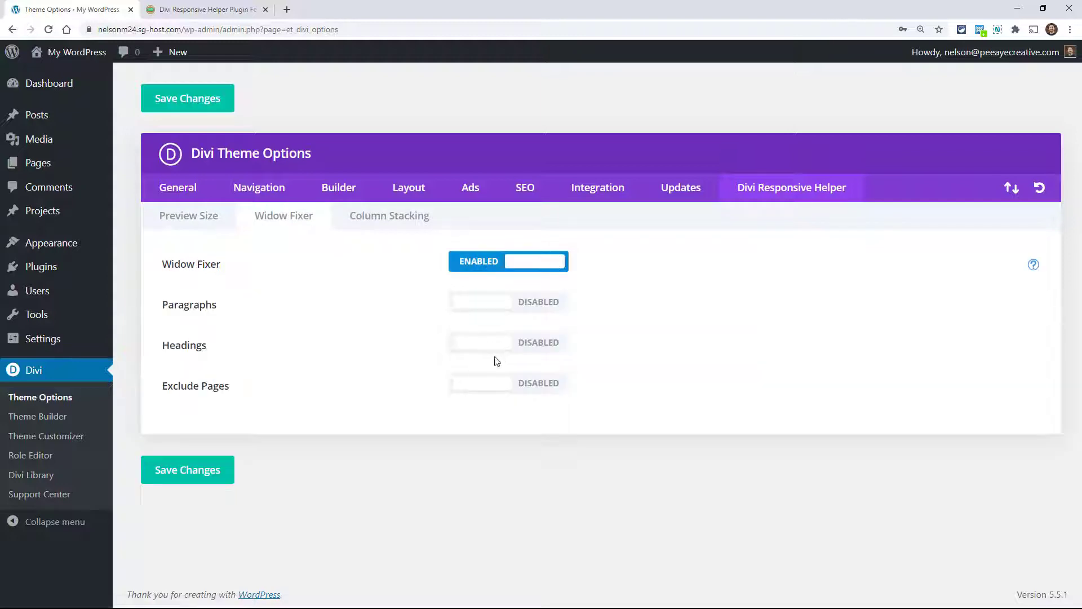
click(486, 306)
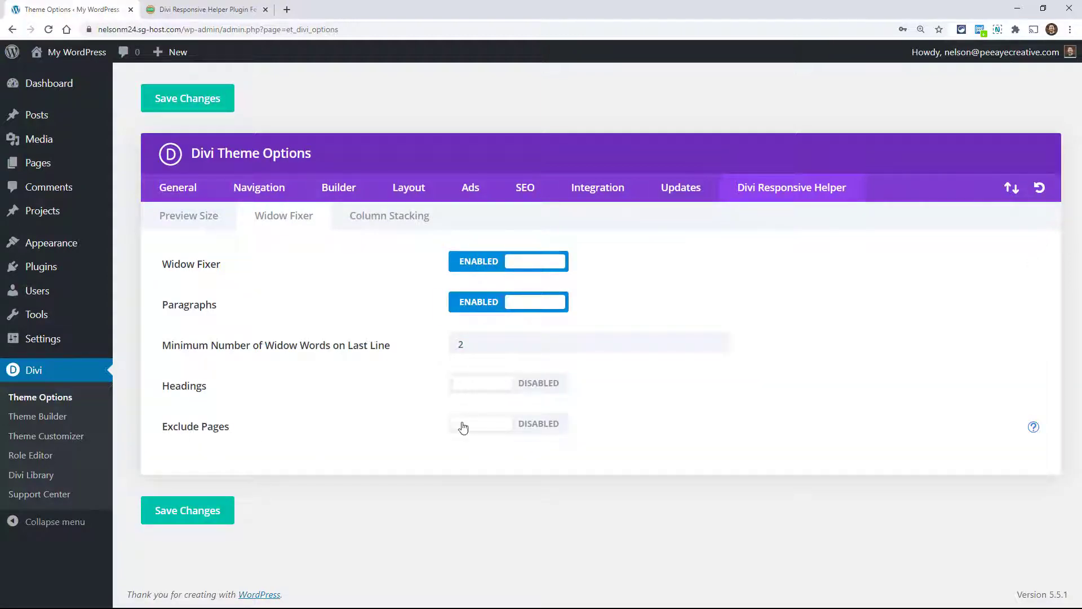
Step: Set minimum widow words to 3, enable Exclude Pages and uncheck Test Page
click(1034, 428)
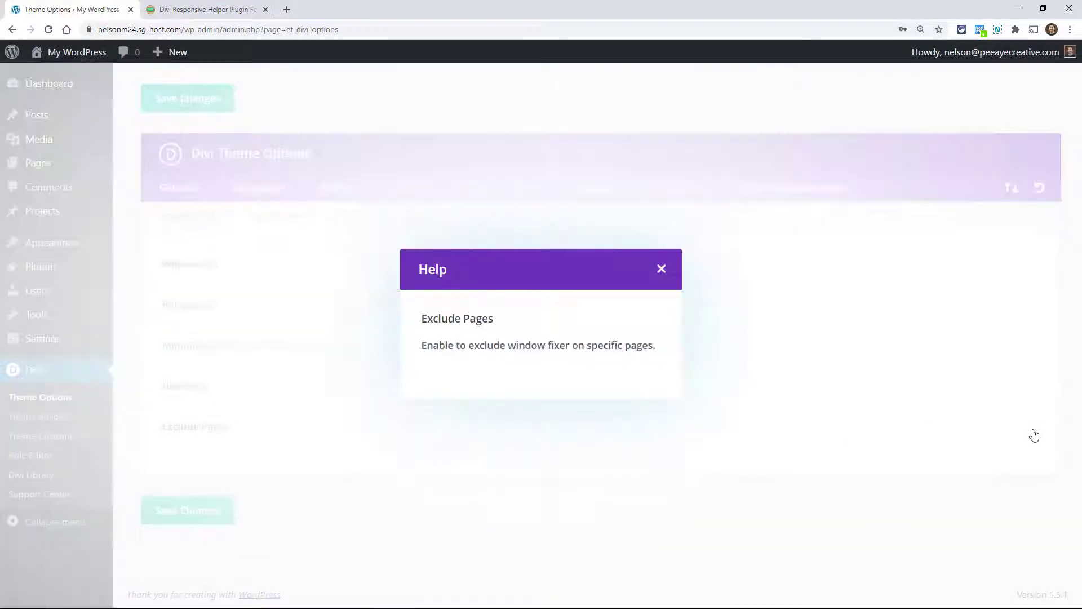
click(661, 272)
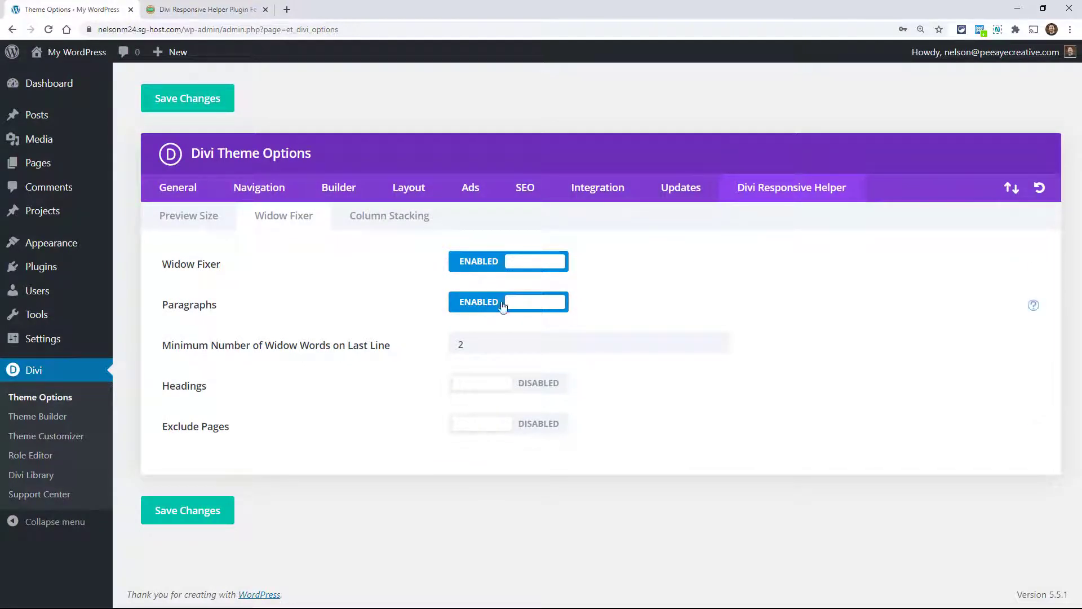
click(478, 345)
click(475, 380)
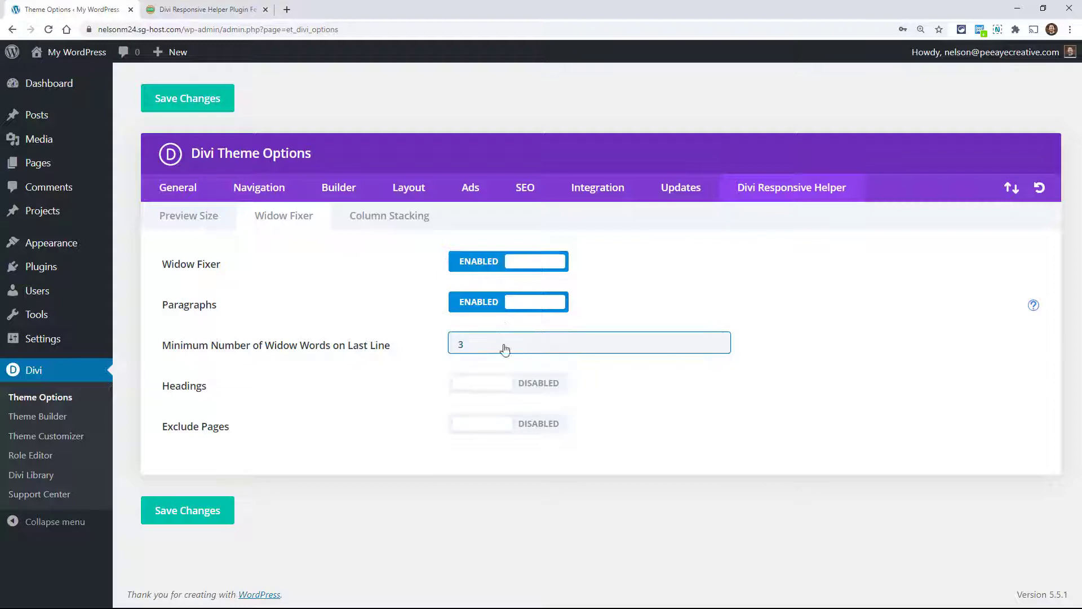
click(477, 427)
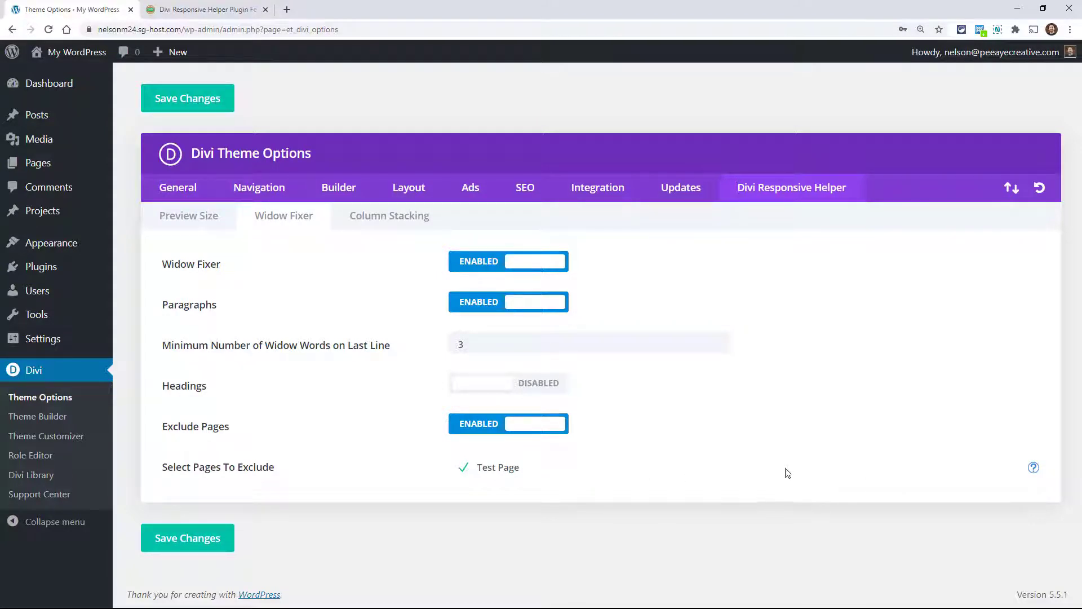
click(490, 471)
click(198, 10)
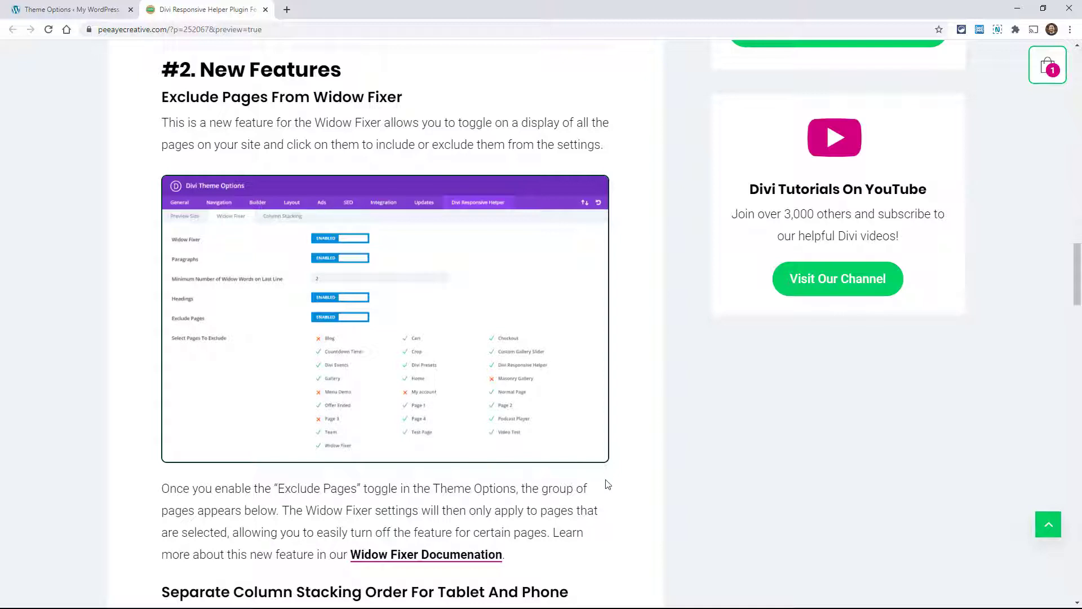
Step: Scroll down to 'Separate Column Stacking Order For Tablet And Phone' and '#3. Fixes'
drag(1077, 267, 1078, 322)
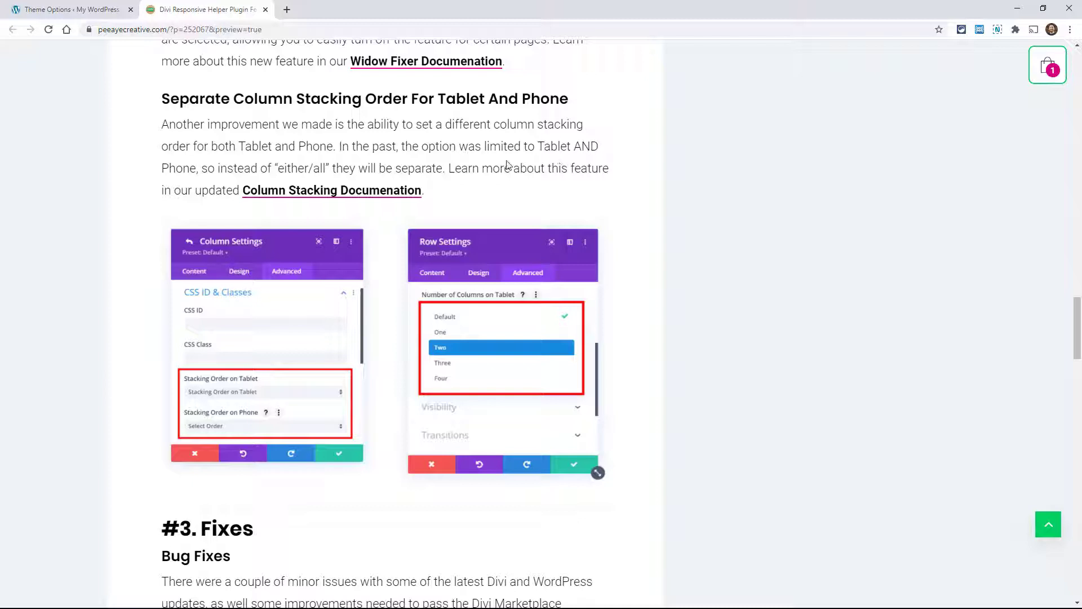
Step: Scroll to Terminology Updates and open the Divi Responsive Helper documentation link in a new tab
drag(1078, 314, 1076, 361)
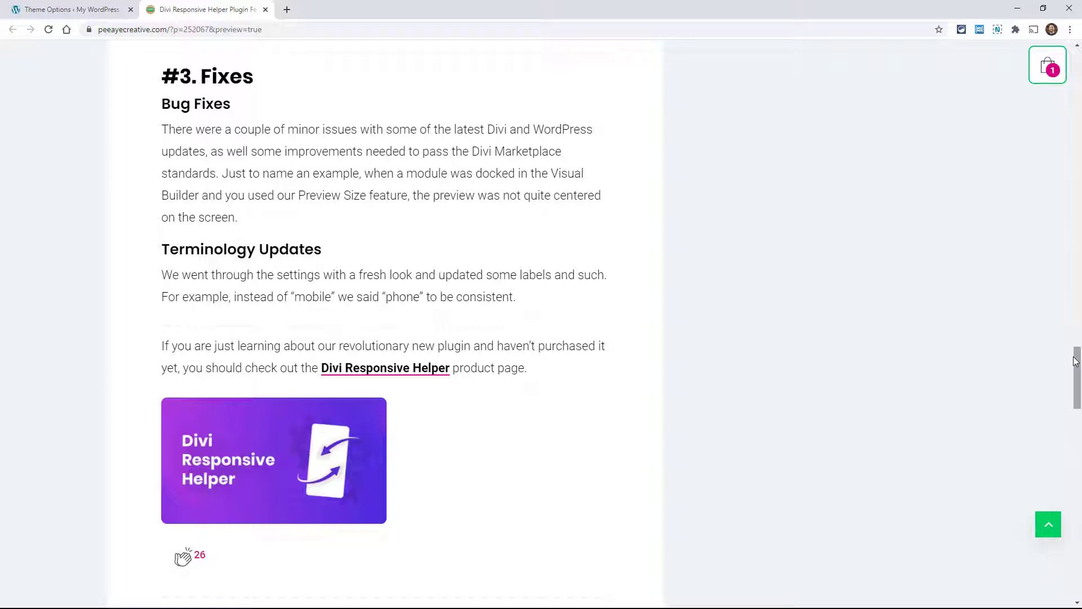
click(385, 368)
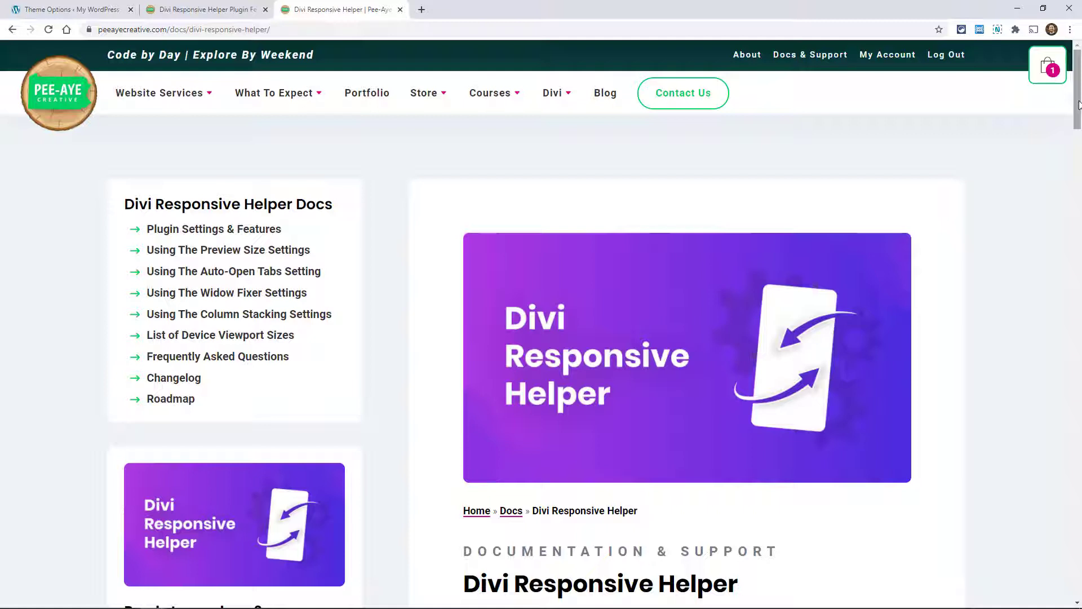
Step: Scroll the docs page past Getting Started to the Documentation links box
drag(1079, 105, 1079, 110)
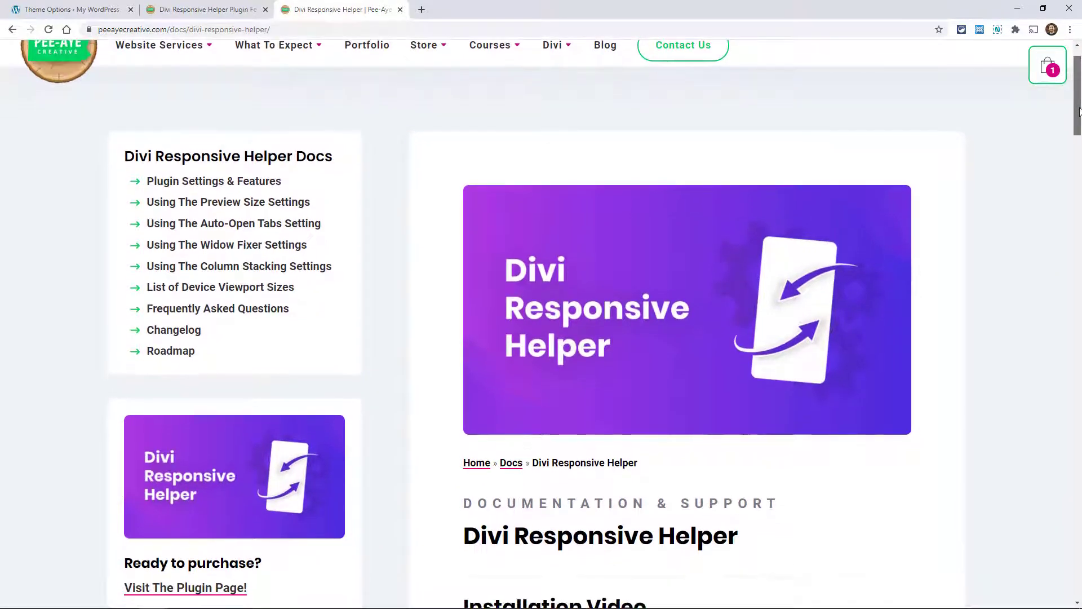
drag(1079, 110, 1079, 321)
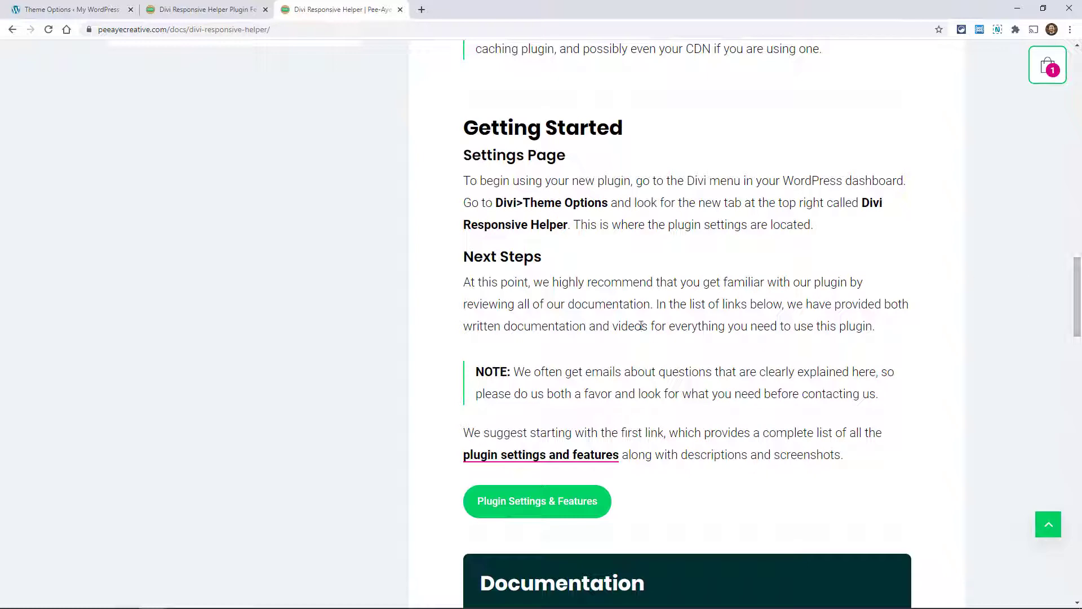
scroll(628, 381, down, 4)
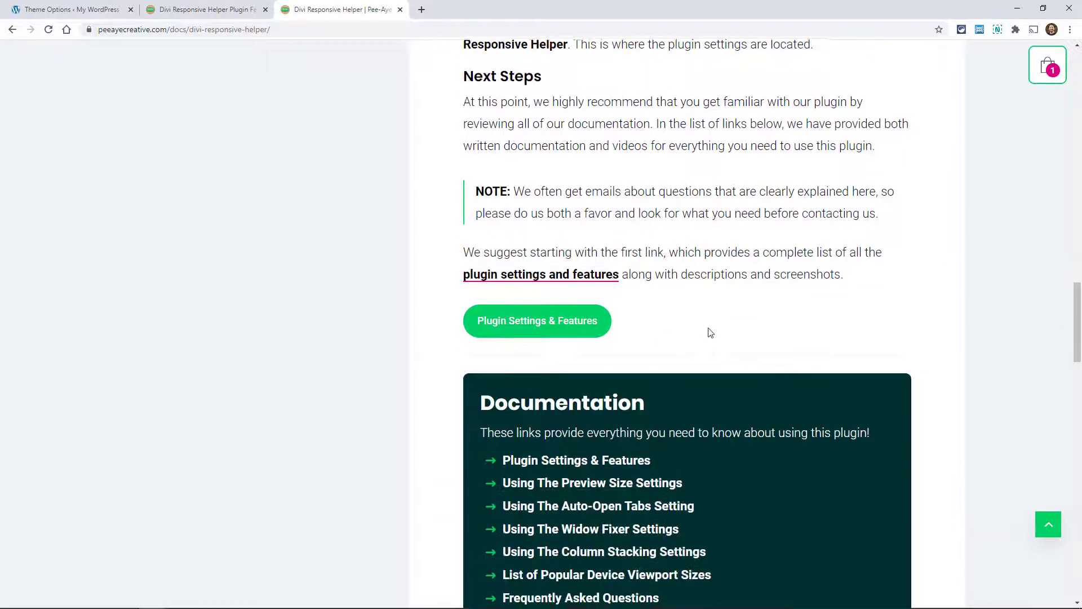
scroll(696, 295, down, 2)
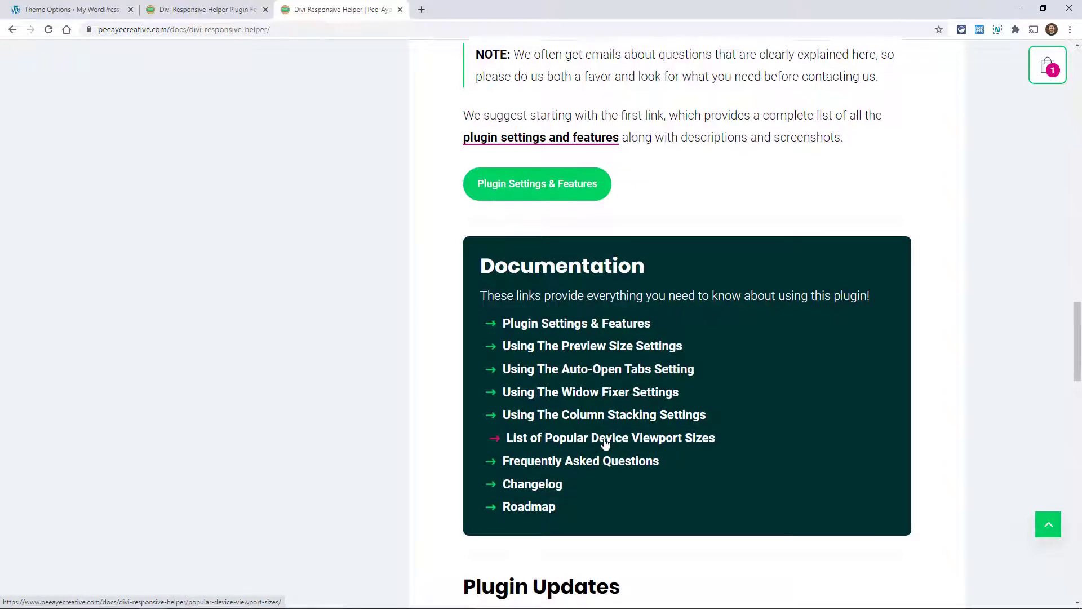
scroll(612, 445, up, 5)
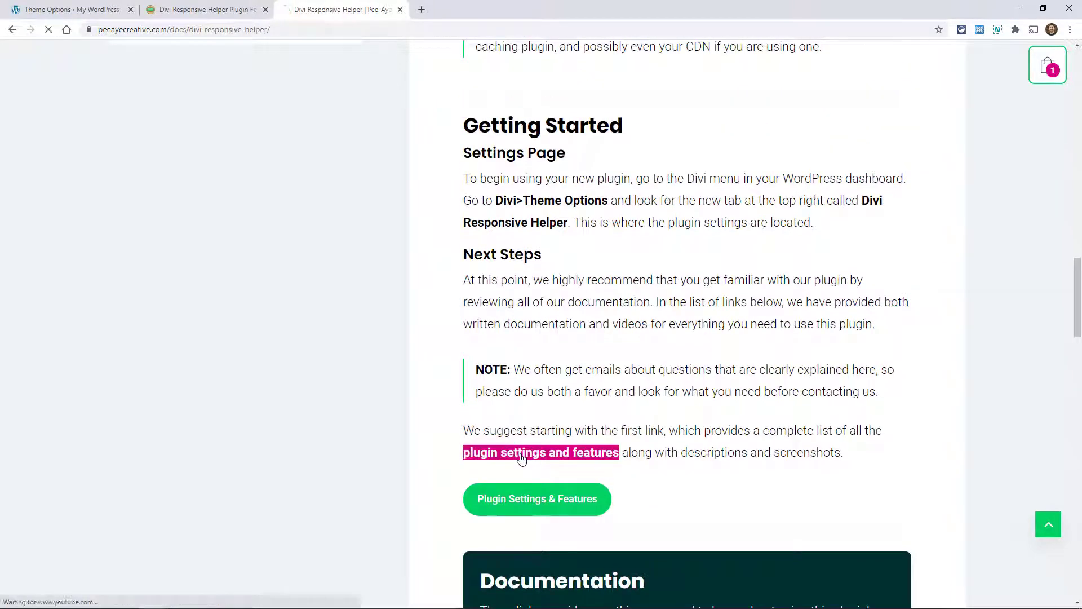
Step: Open the Plugin Settings & Features doc and read the Preview Size Presets and Desktop Preset Button One sections
click(522, 458)
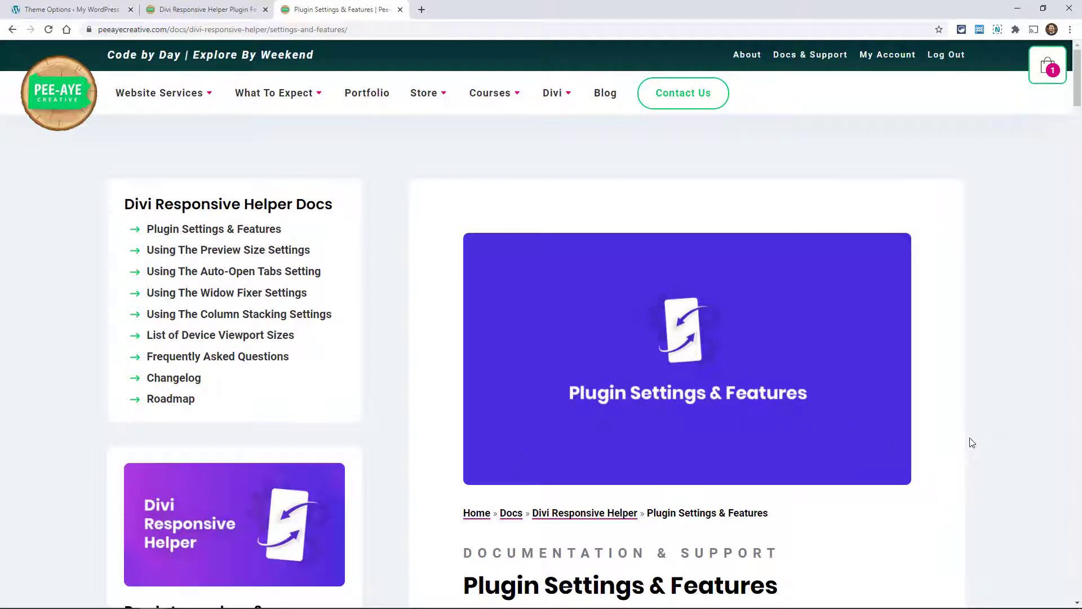
scroll(967, 439, down, 3)
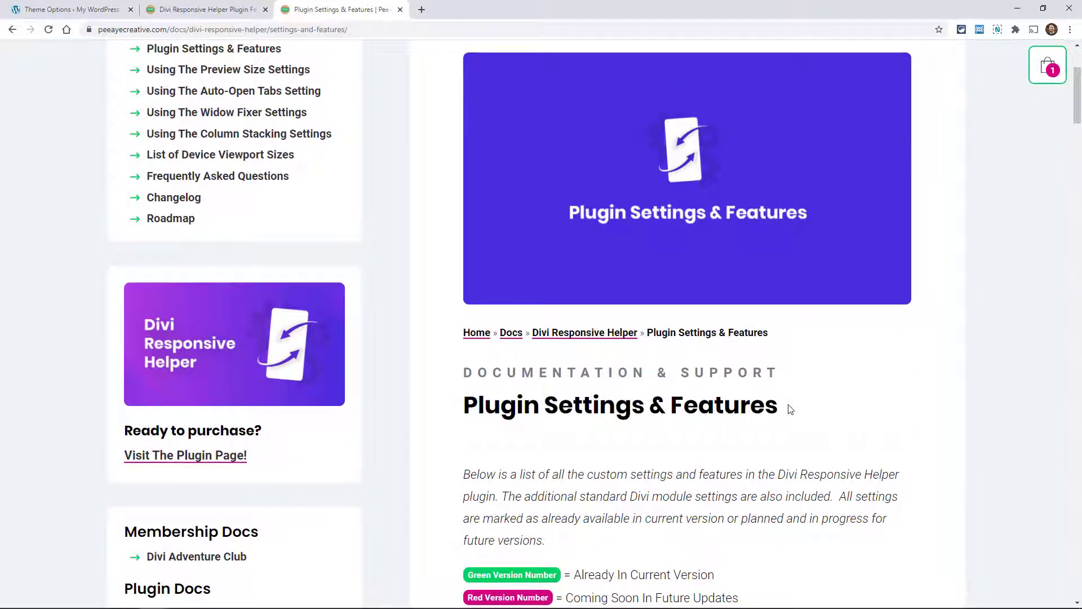
drag(1080, 84, 1080, 218)
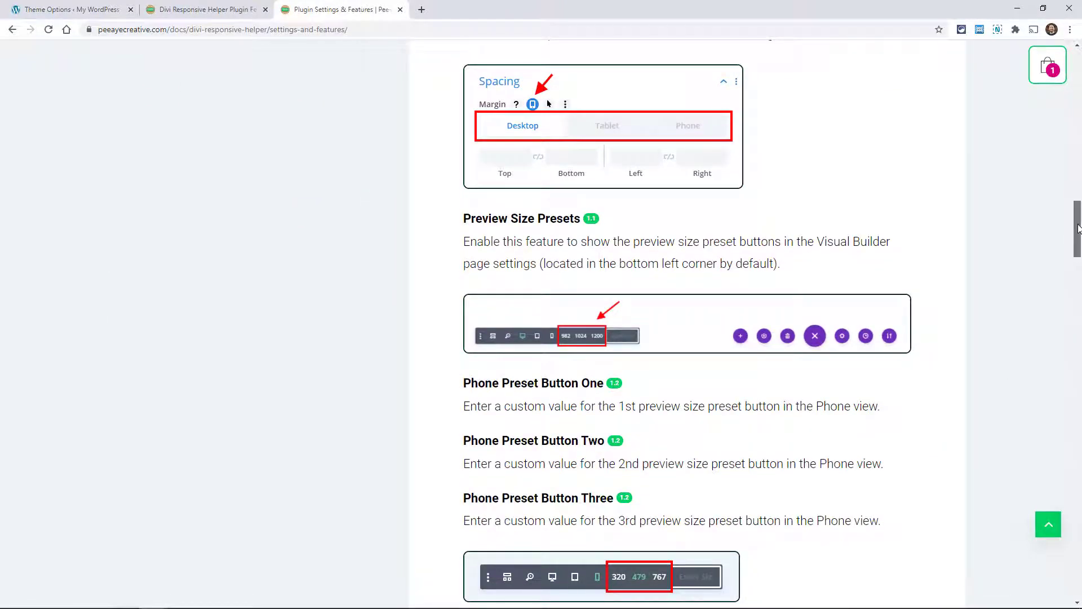
drag(1080, 228, 1080, 325)
scroll(463, 184, up, 4)
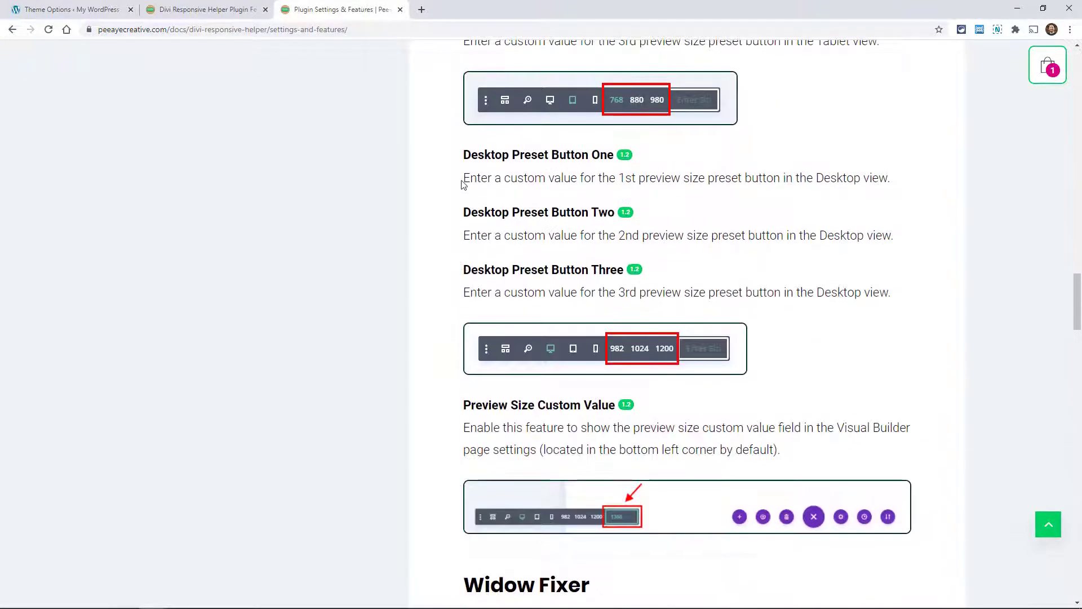
drag(464, 184, 891, 183)
click(608, 202)
scroll(587, 234, down, 1)
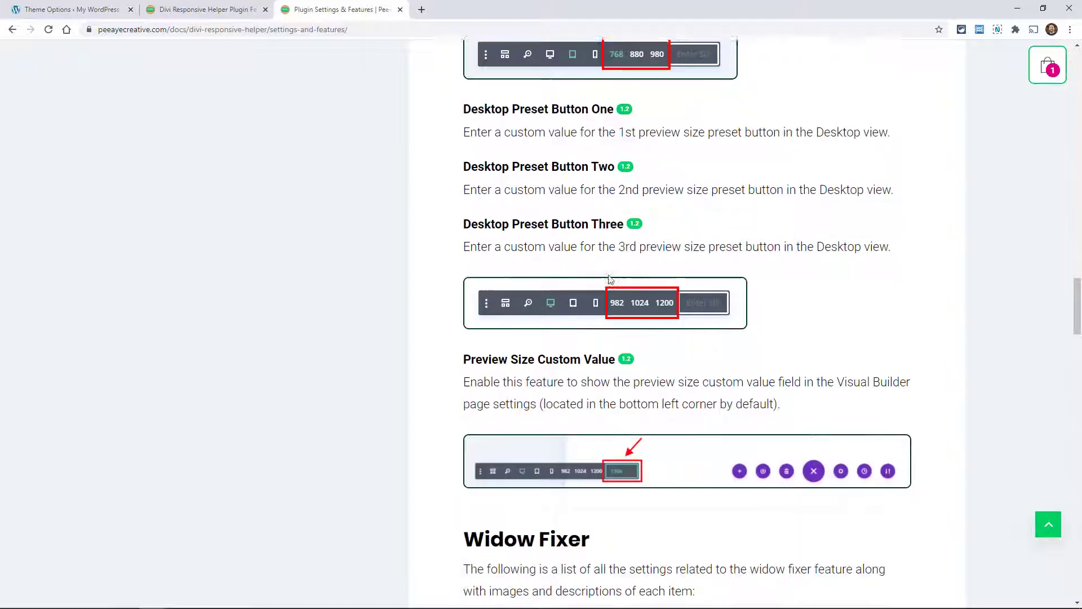
scroll(694, 290, down, 4)
scroll(693, 290, down, 5)
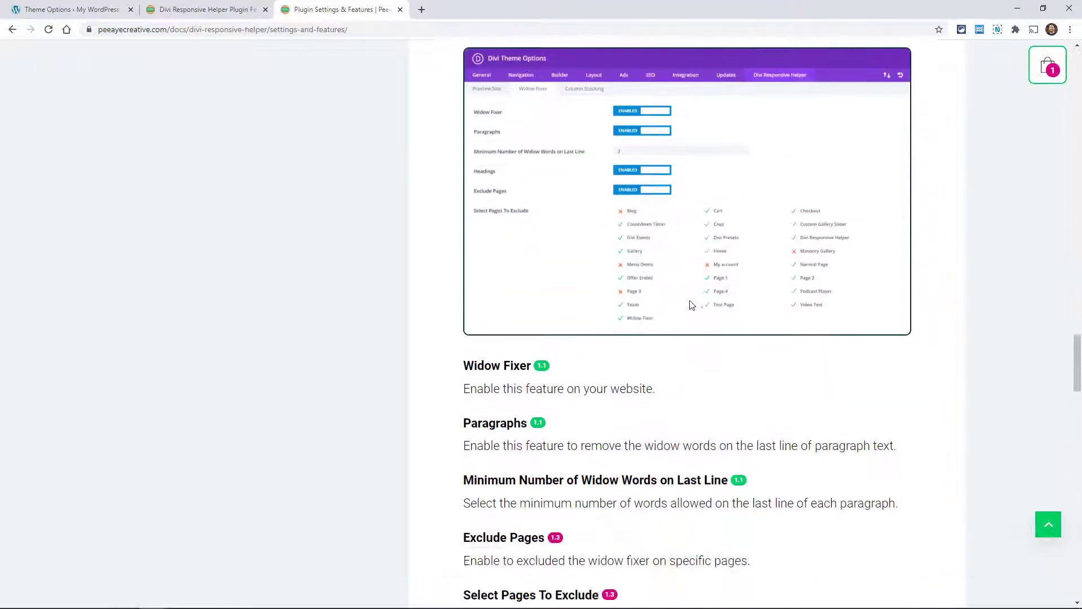
scroll(683, 305, down, 2)
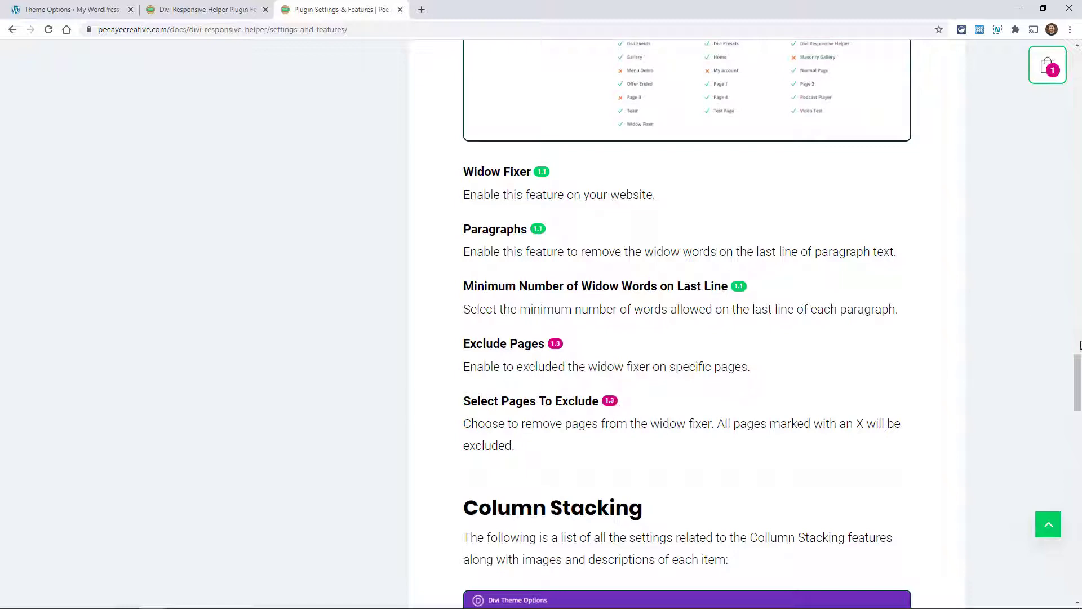
scroll(1080, 372, down, 2)
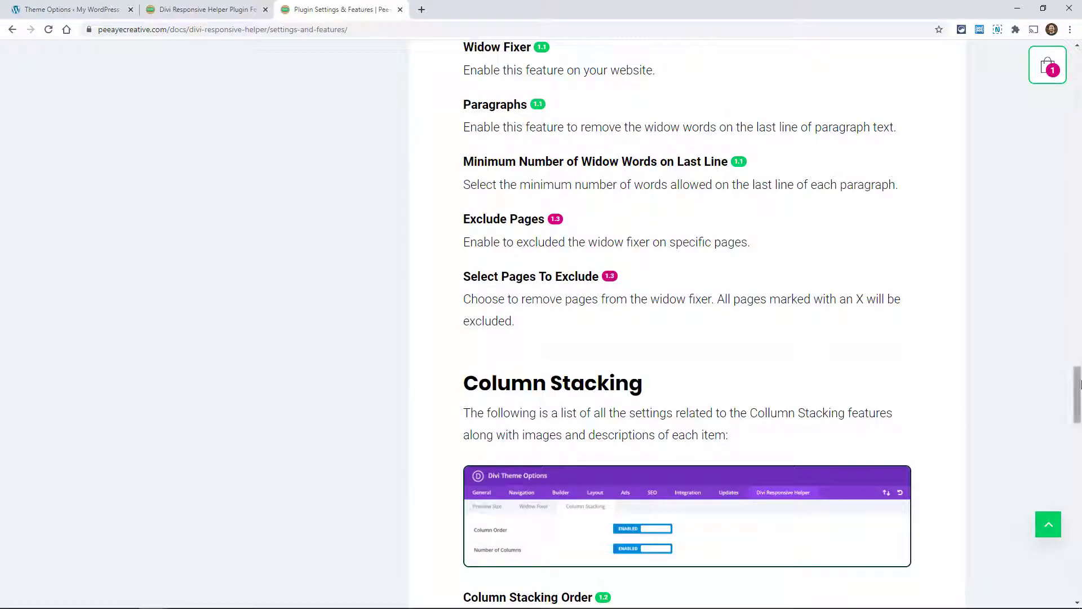
scroll(1078, 389, down, 5)
scroll(1079, 418, down, 13)
scroll(1080, 451, up, 1)
drag(1080, 451, 1078, 54)
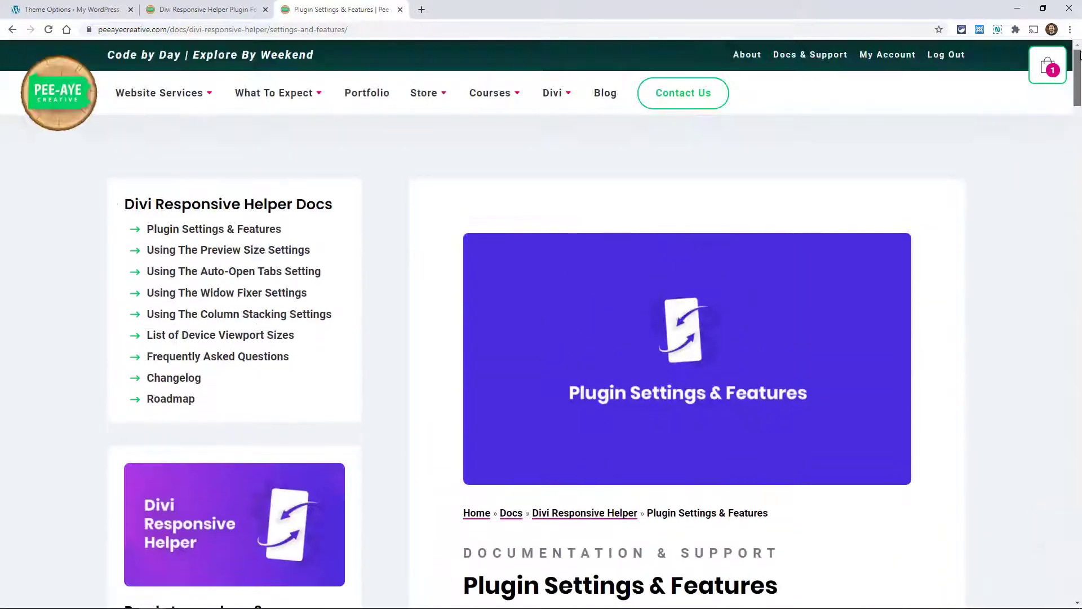
Step: Open 'Using The Preview Size Settings' from the sidebar and scroll through it to the example GIF
click(190, 254)
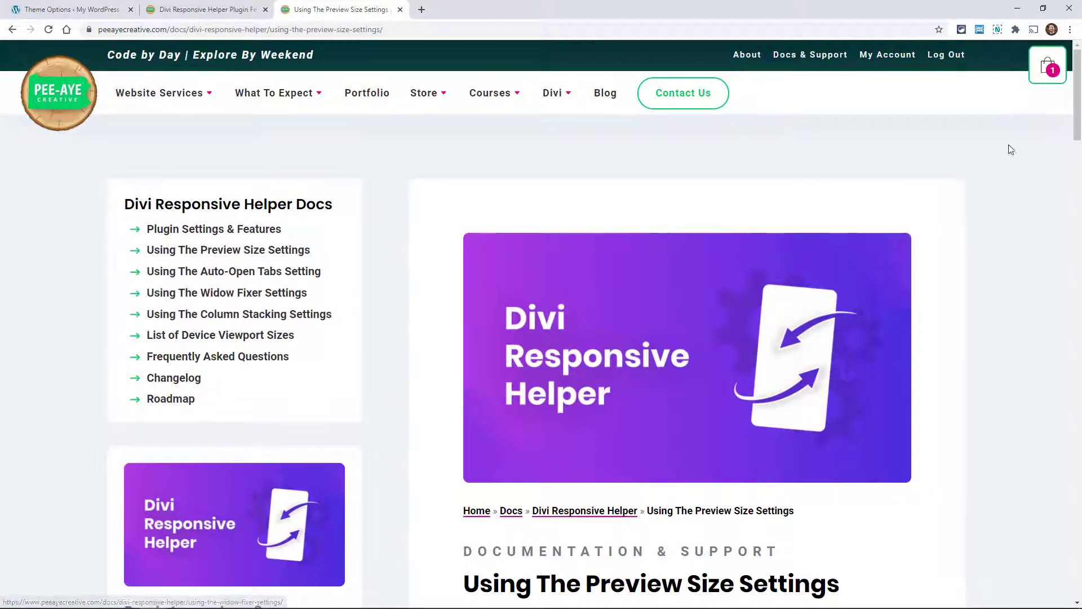
drag(1078, 93, 1078, 107)
scroll(898, 204, down, 8)
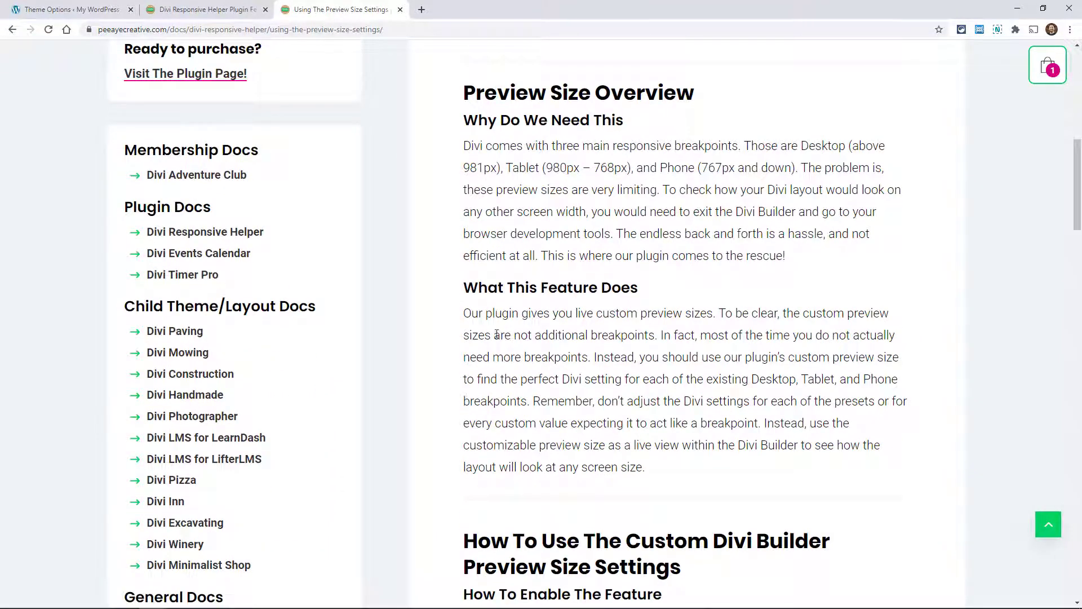
scroll(430, 375, down, 5)
scroll(580, 284, down, 9)
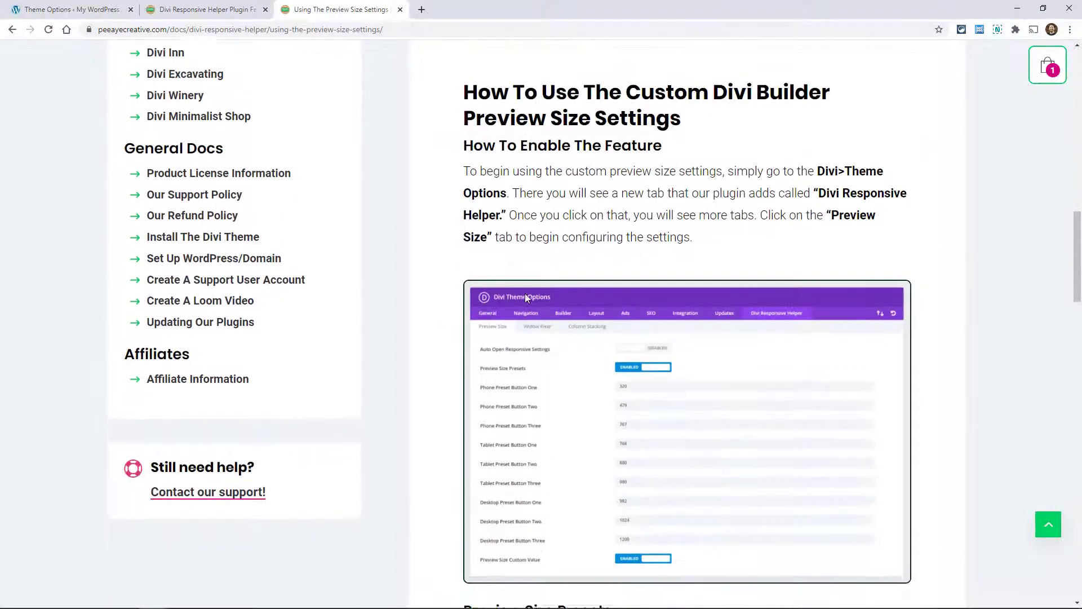
scroll(648, 294, down, 10)
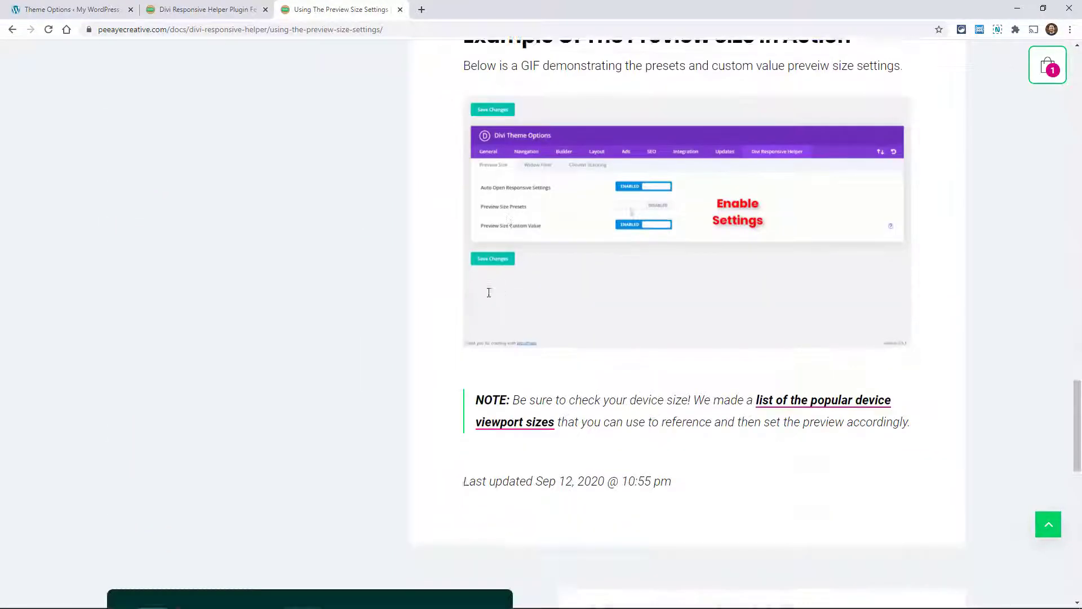
scroll(477, 304, down, 1)
scroll(671, 271, up, 3)
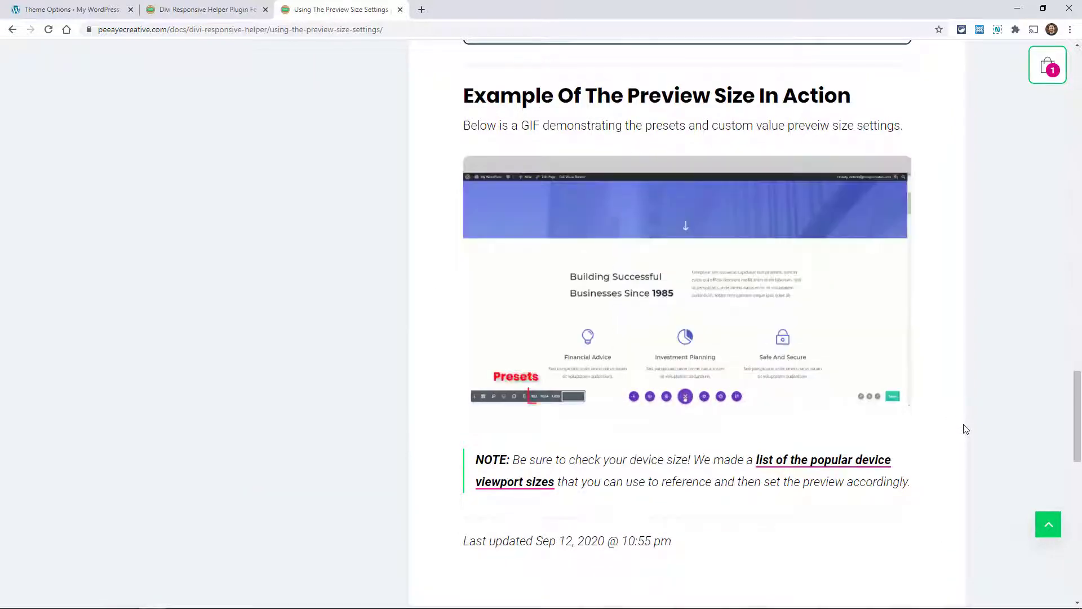
drag(1080, 401, 1079, 64)
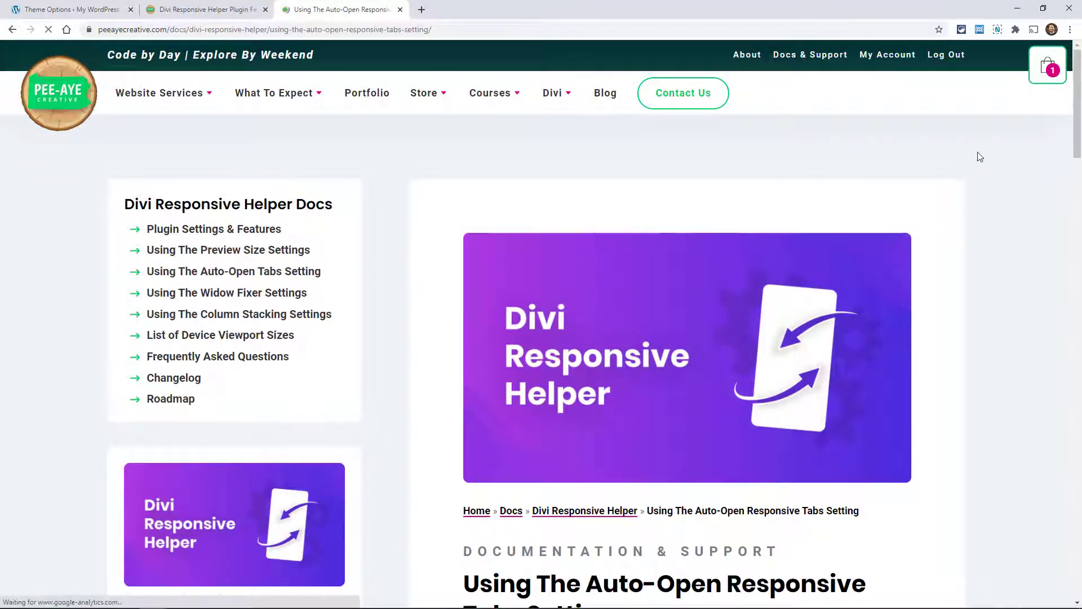
Step: Scroll through the Auto-Open Responsive Tabs guide to its example GIF and back up
drag(1078, 118, 1079, 230)
scroll(1079, 230, up, 3)
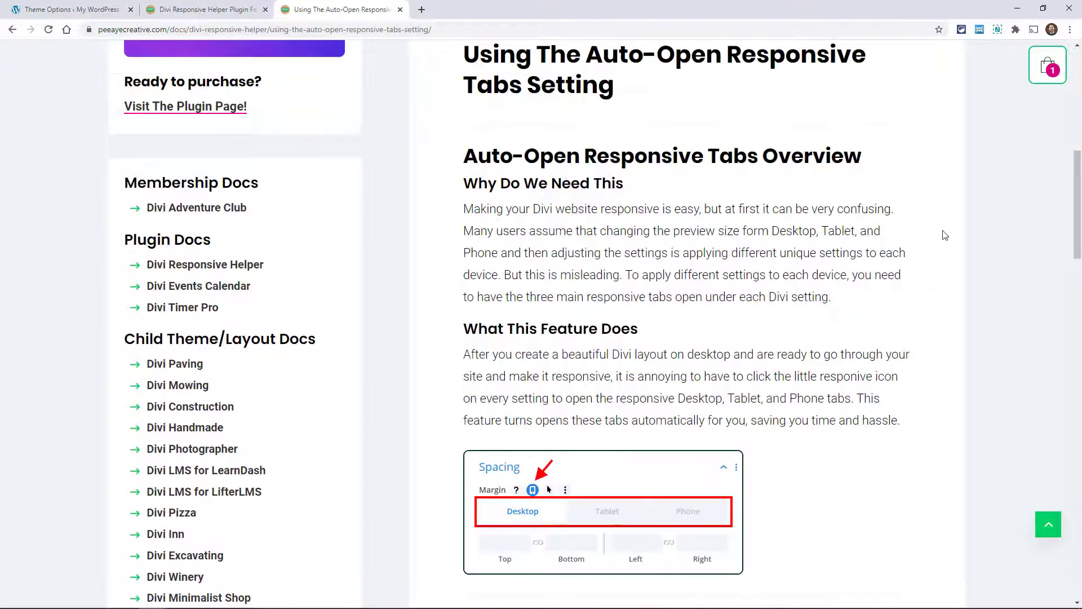
scroll(946, 235, up, 2)
scroll(445, 275, down, 2)
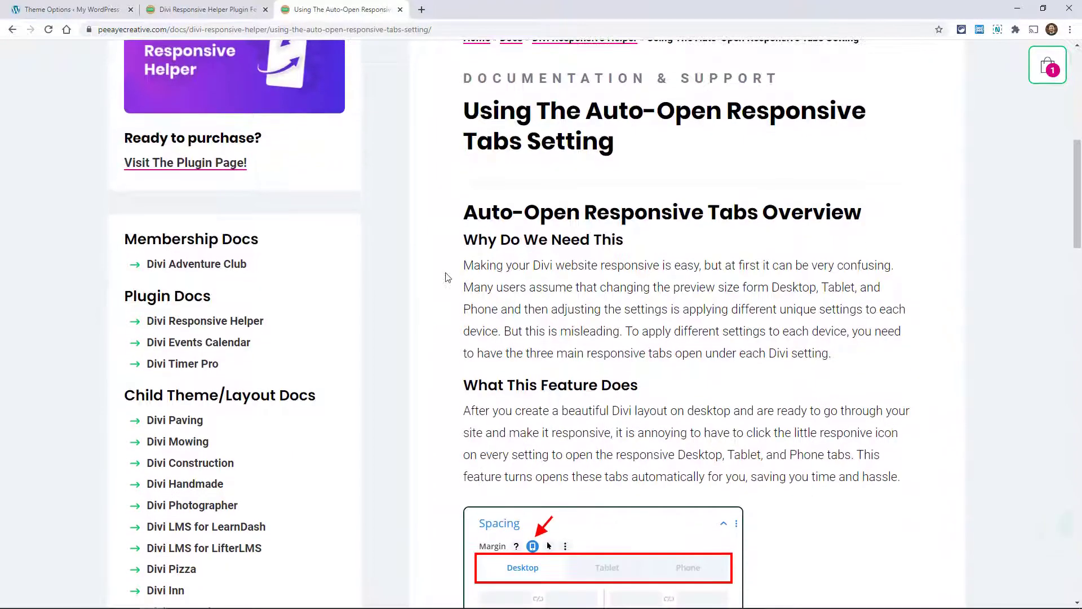
scroll(530, 302, down, 2)
scroll(530, 302, down, 10)
scroll(993, 333, down, 5)
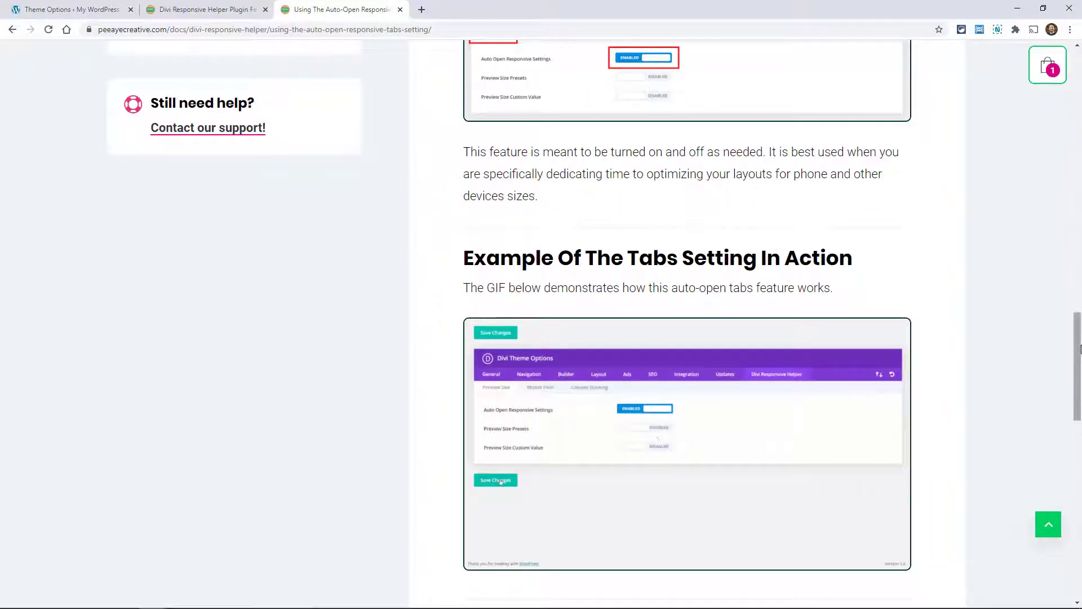
drag(1077, 367, 1079, 85)
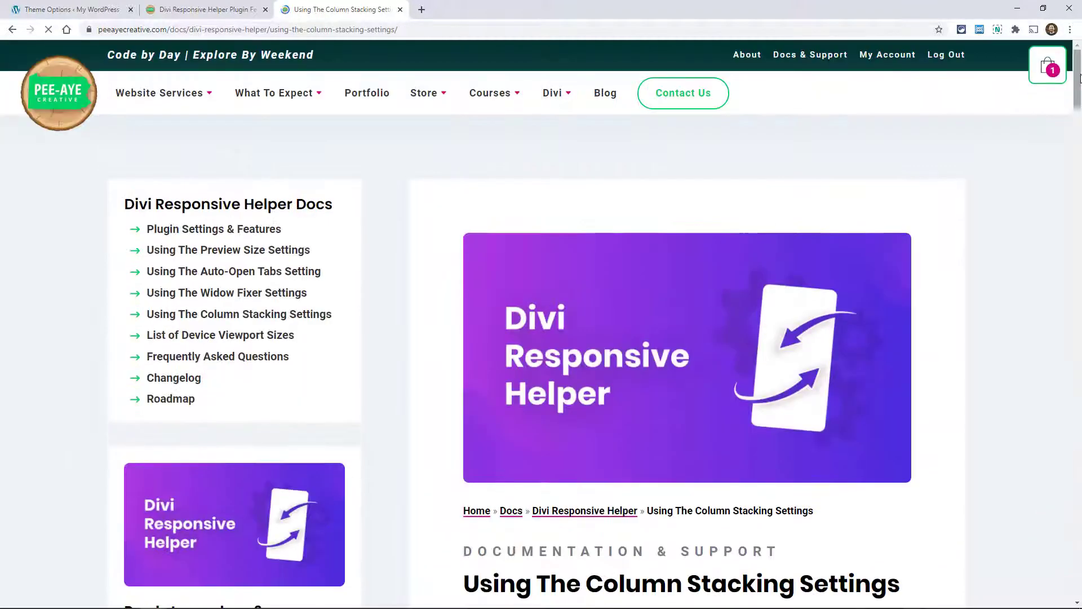
drag(1080, 81, 979, 251)
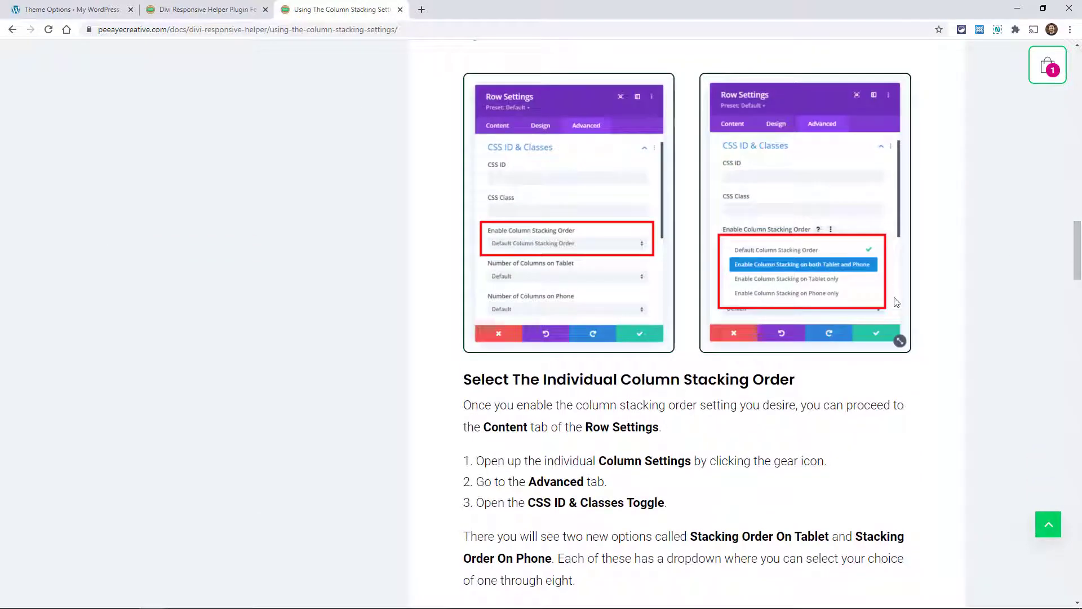
drag(898, 311, 863, 341)
scroll(864, 341, down, 5)
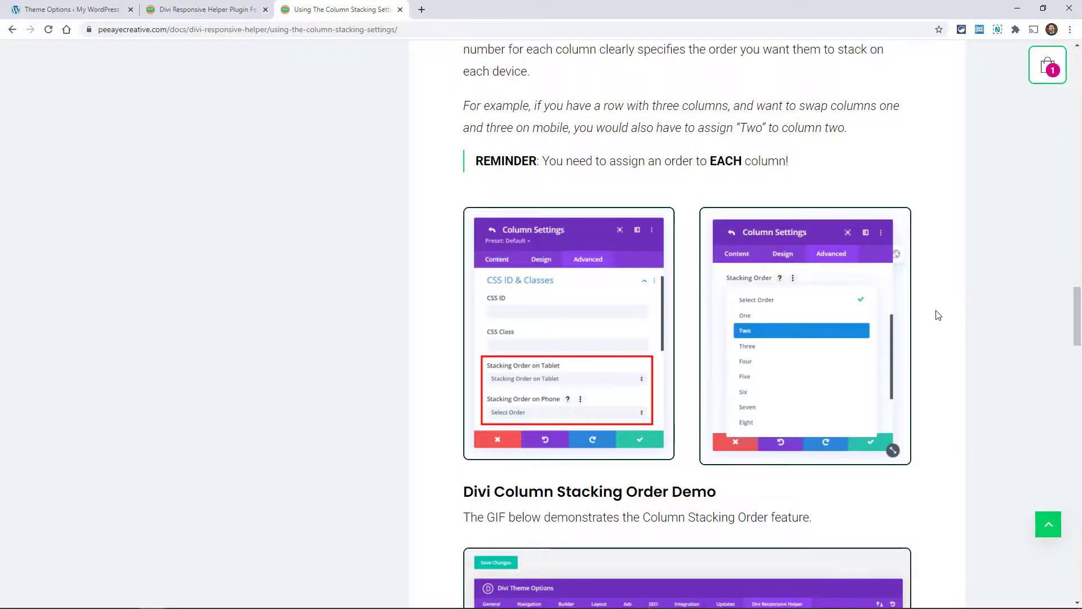
scroll(938, 318, down, 6)
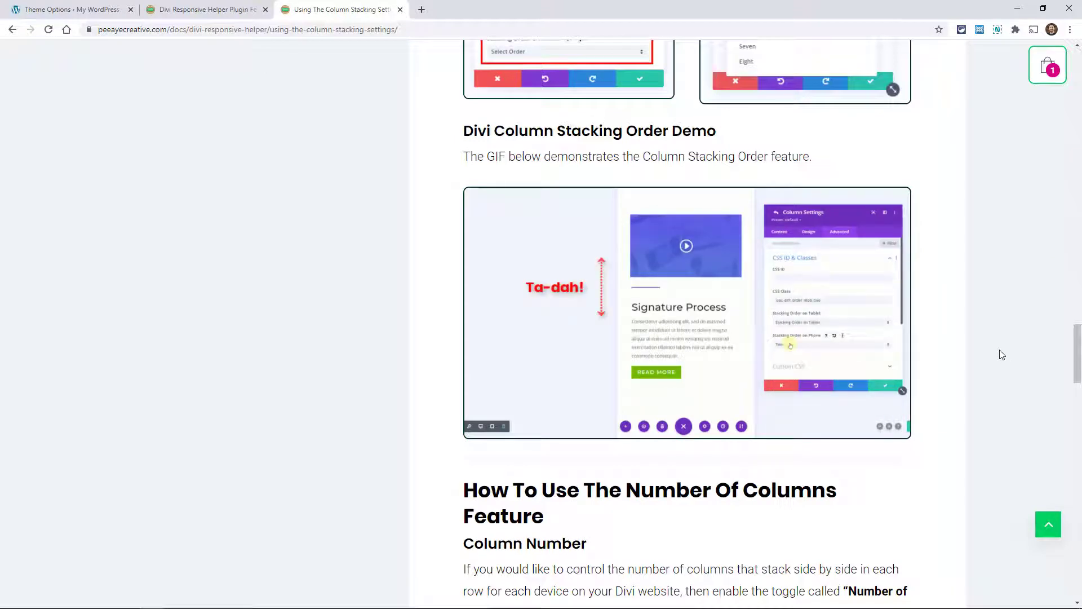
drag(1077, 339, 1078, 464)
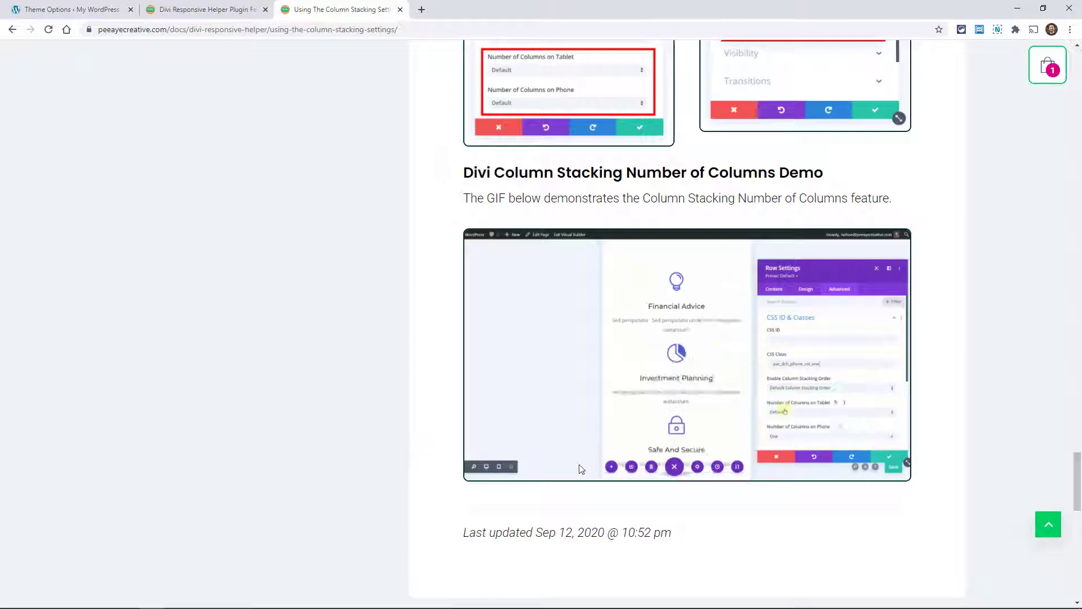
drag(1078, 477, 1078, 66)
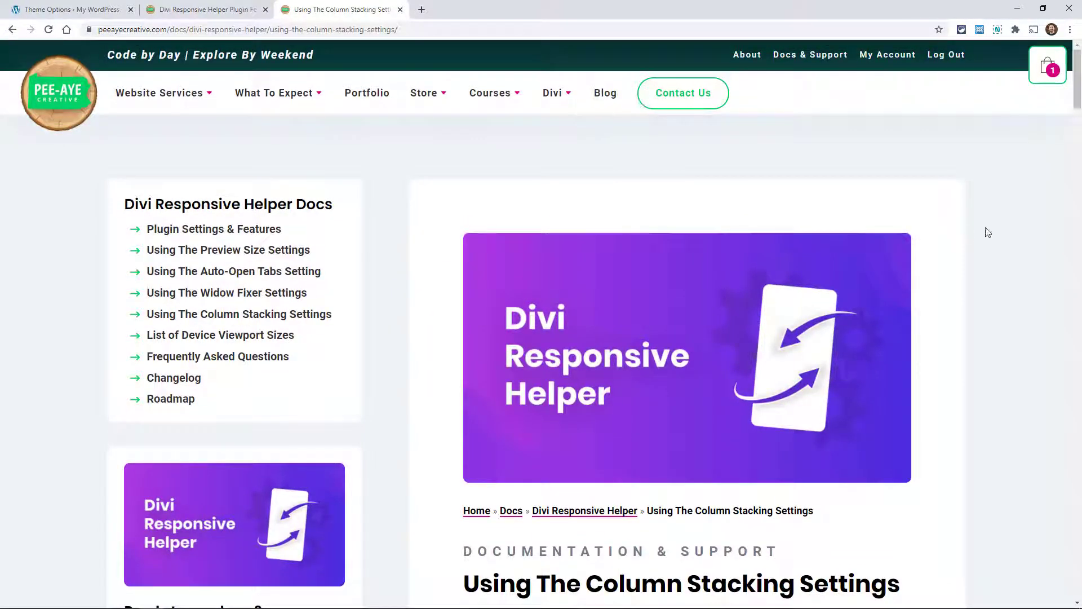